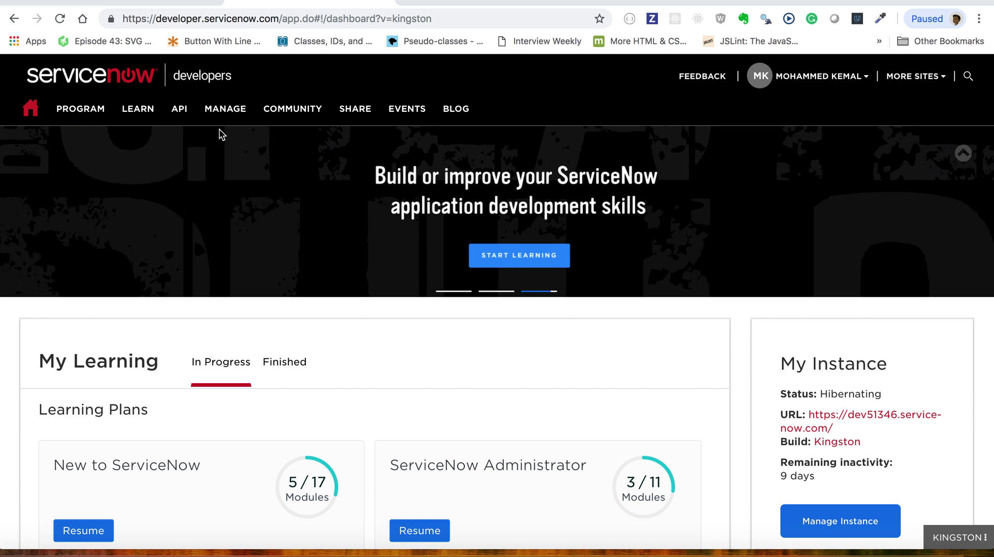
Choose Instance from the MANAGE menu, landing on the Build Apps Faster home page
{"action": "left_click", "coordinate": [222, 110]}
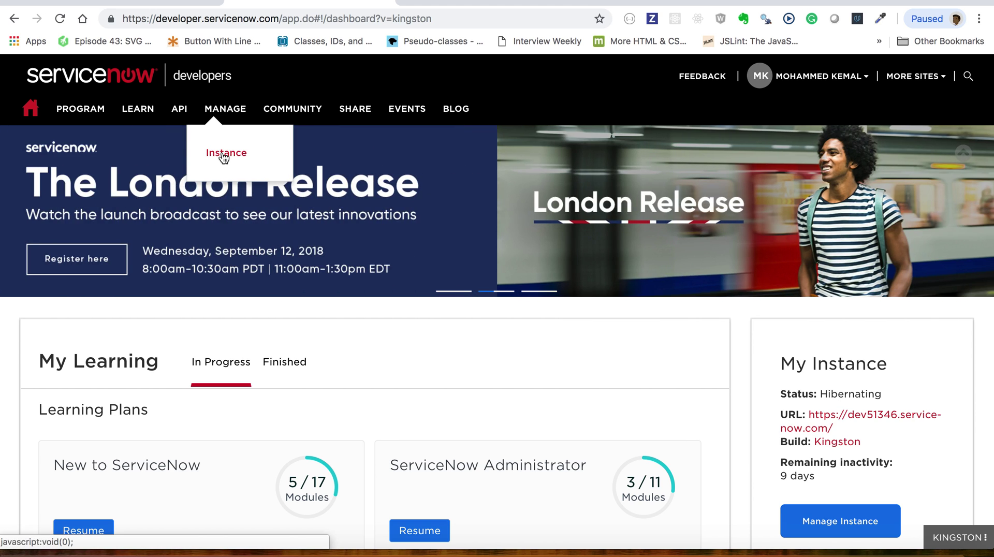
{"action": "left_click", "coordinate": [223, 157]}
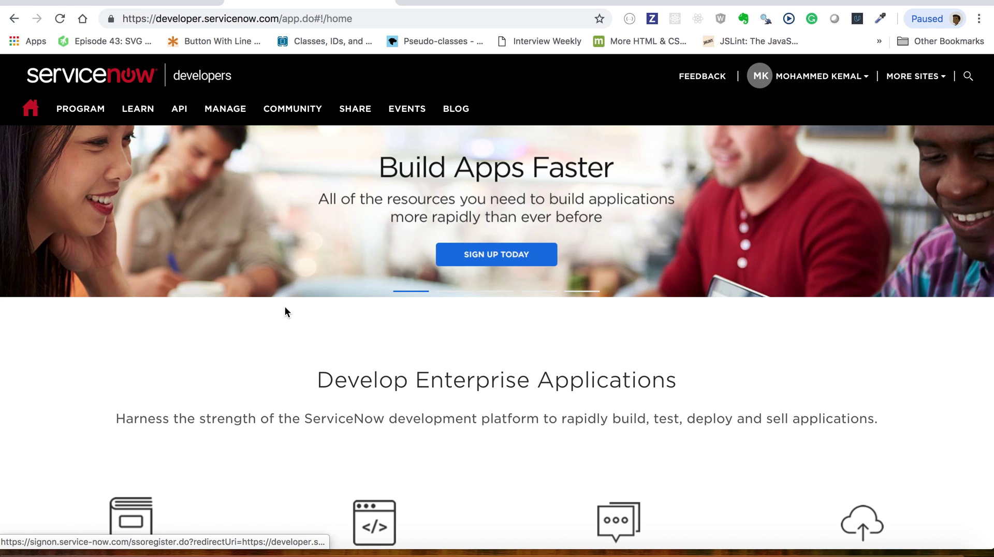
Open the My Instance page for dev51346 showing the wake-up prompt
{"action": "mouse_move", "coordinate": [225, 109]}
{"action": "left_click", "coordinate": [220, 154]}
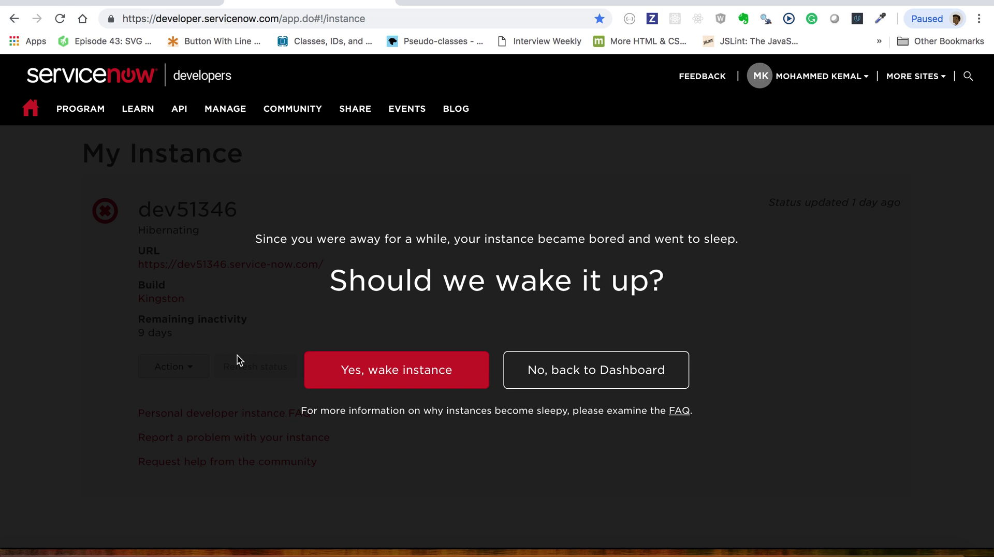
Wake dev51346 and wait until it shows Online with 10 days remaining
{"action": "left_click", "coordinate": [382, 373]}
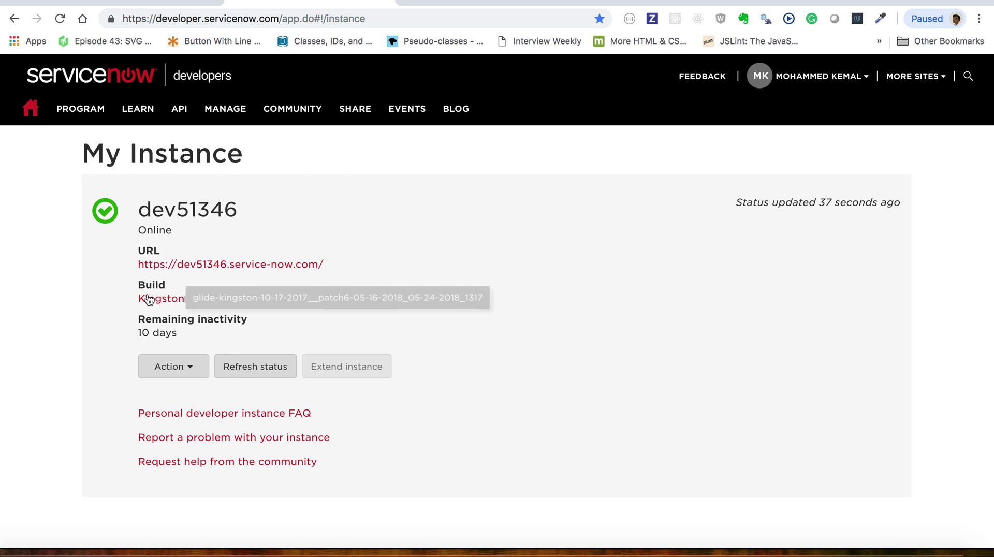
{"action": "mouse_move", "coordinate": [167, 326]}
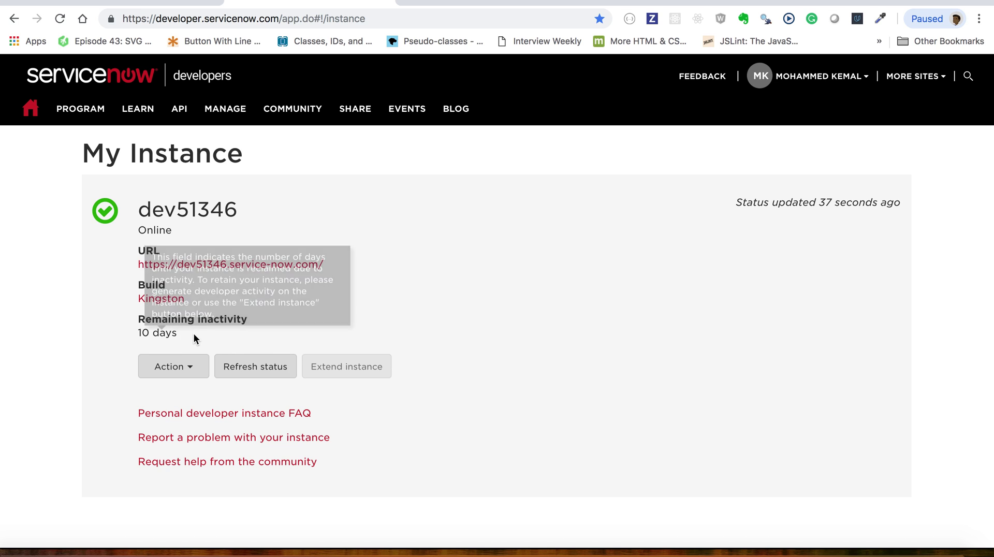
Request and confirm an admin password reset for dev51346 from the Action menu
{"action": "left_click", "coordinate": [192, 371]}
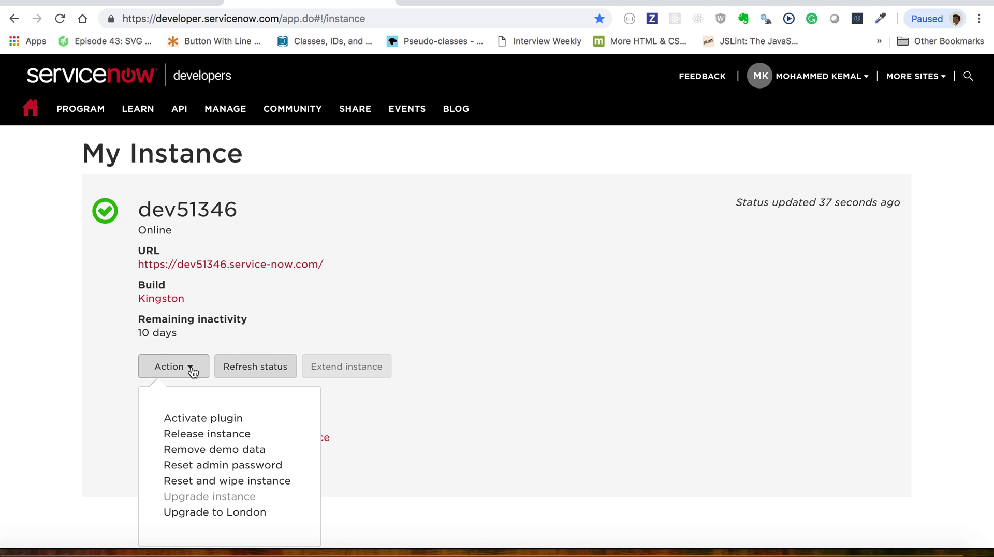
{"action": "left_click", "coordinate": [200, 467]}
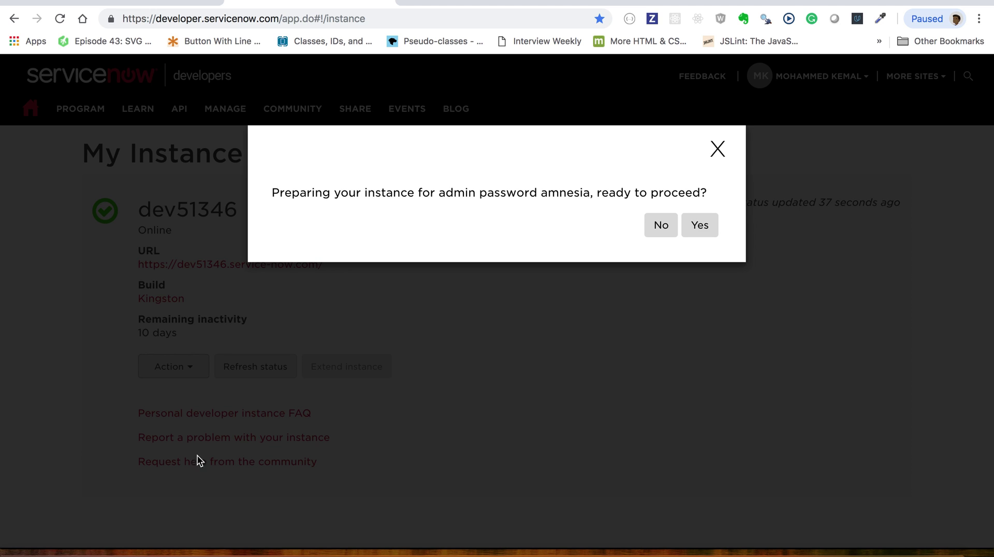
{"action": "left_click", "coordinate": [699, 227]}
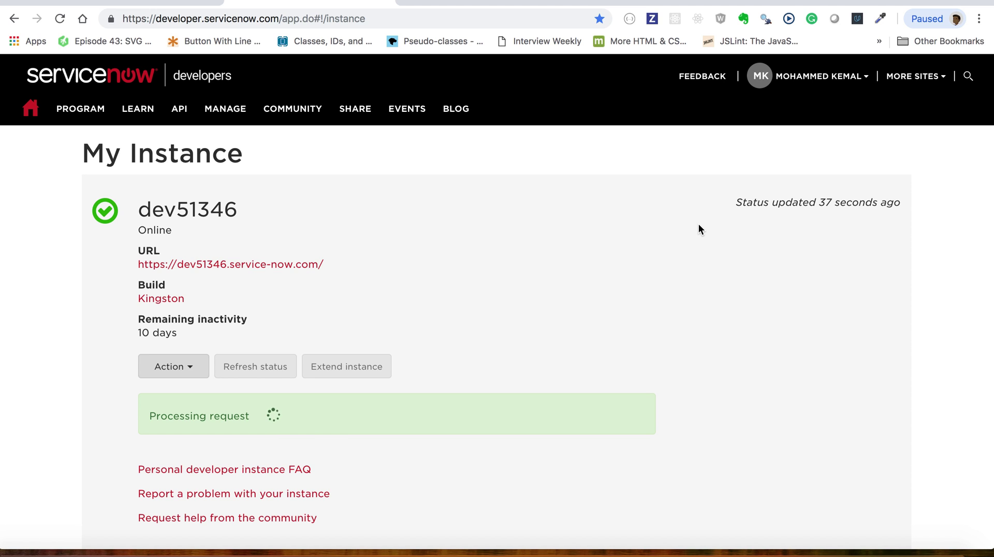